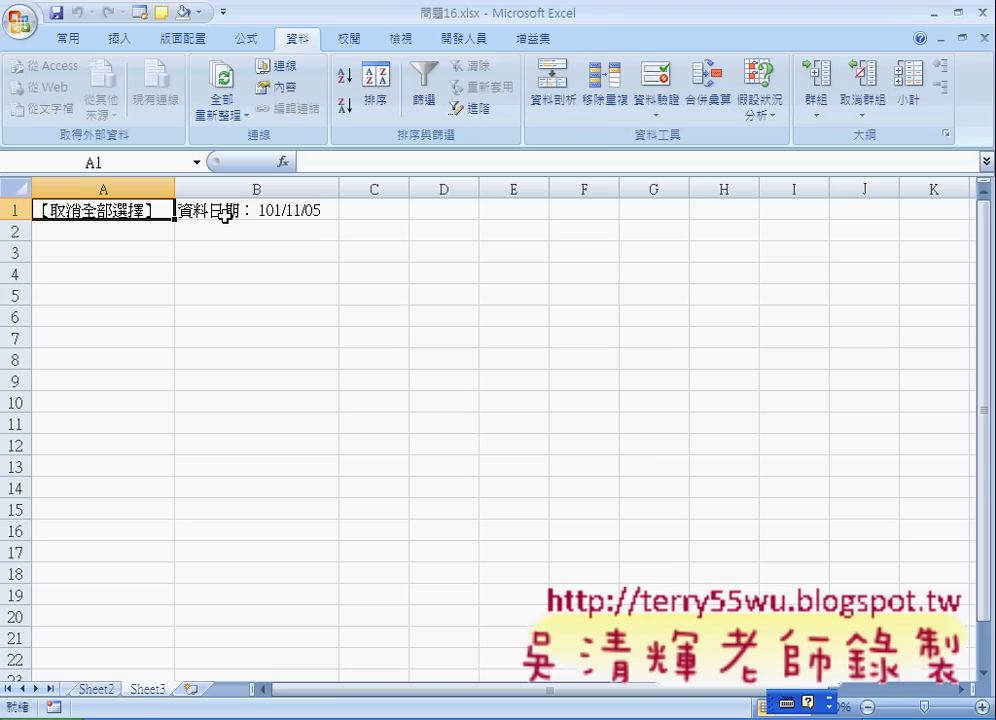
Check the stock data on Sheet2 and Sheet3 of 問題16.xlsx, then return to the Yahoo 奇摩股市 page
{"action": "left_click", "coordinate": [100, 690]}
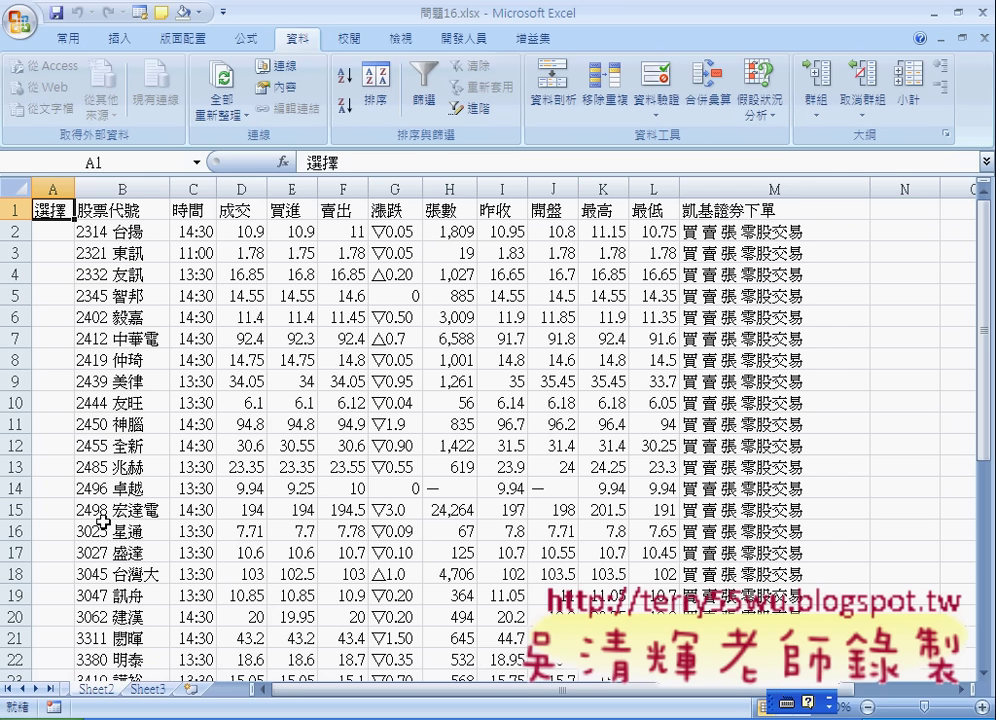
{"action": "left_click", "coordinate": [148, 690]}
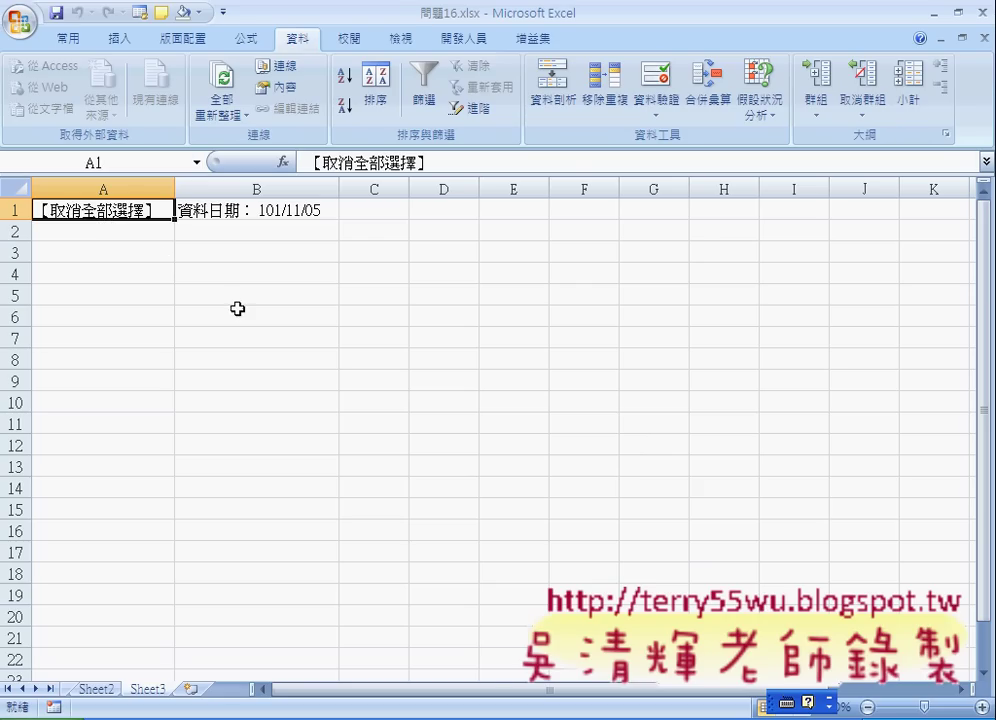
{"action": "key", "text": "alt+Tab"}
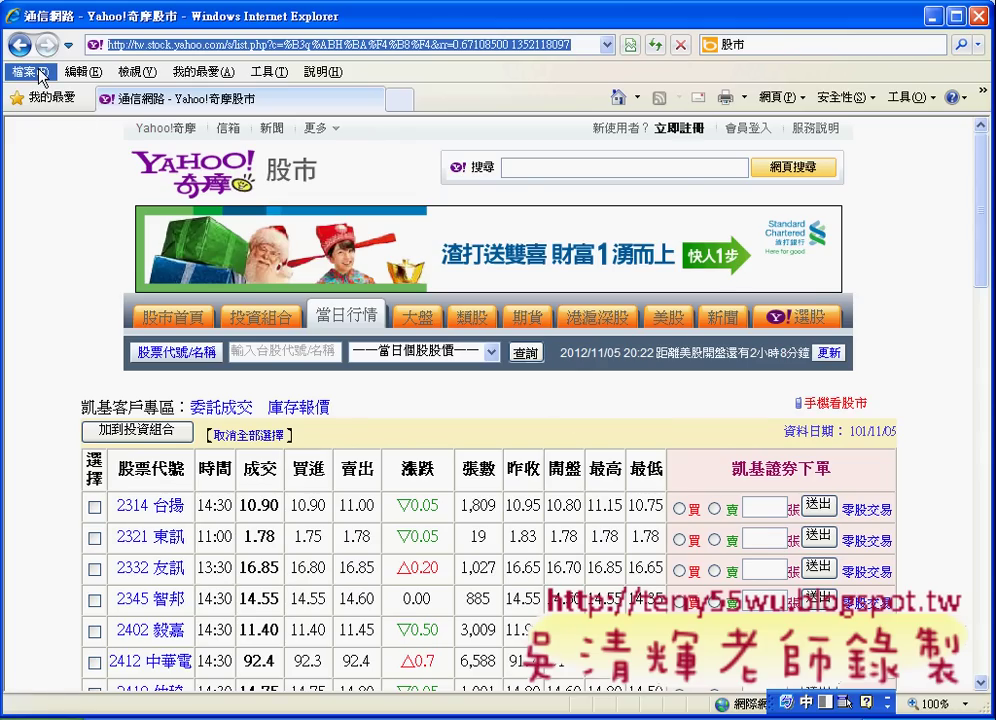
View the stock page's source through 檢視 > 原始檔, accepting UltraEdit's file association prompt
{"action": "left_click", "coordinate": [136, 72]}
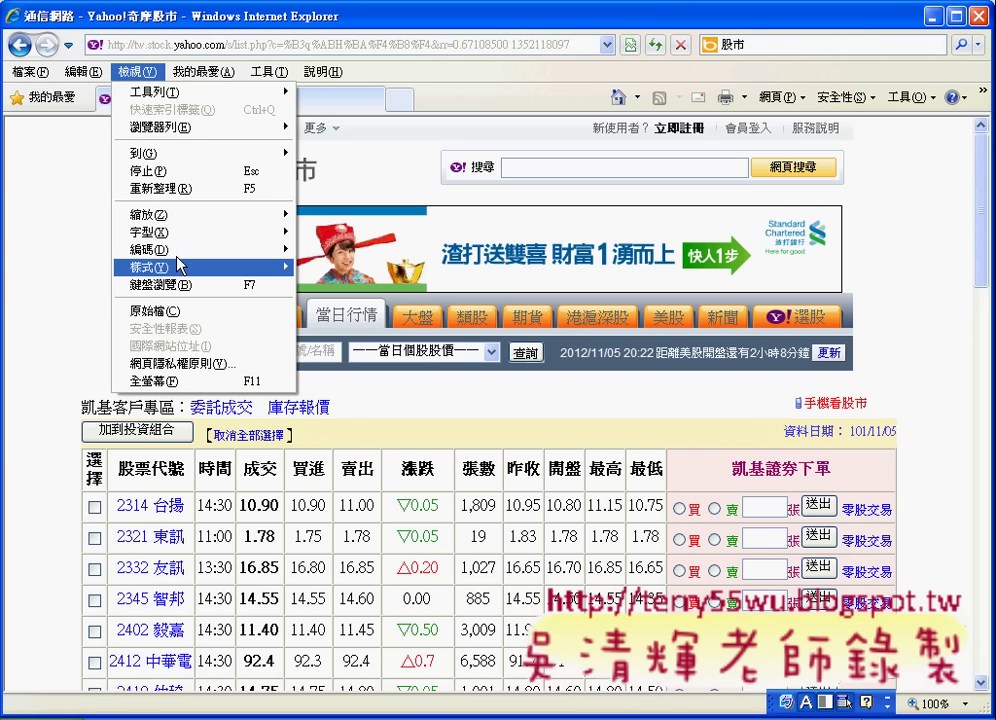
{"action": "mouse_move", "coordinate": [186, 259]}
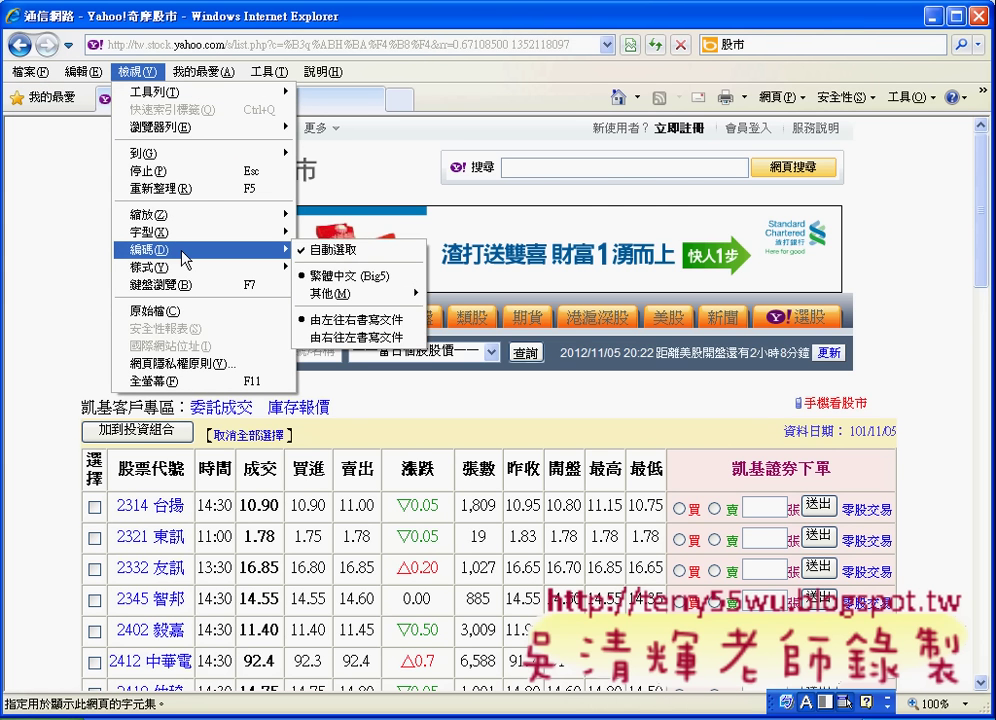
{"action": "left_click", "coordinate": [192, 314]}
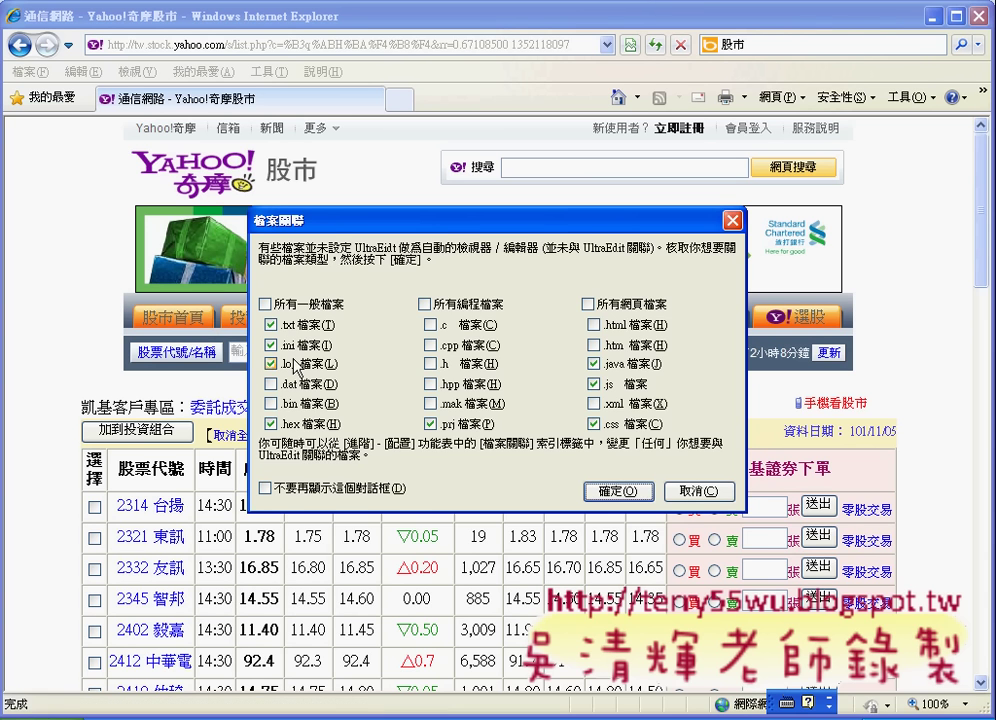
{"action": "left_click", "coordinate": [620, 492]}
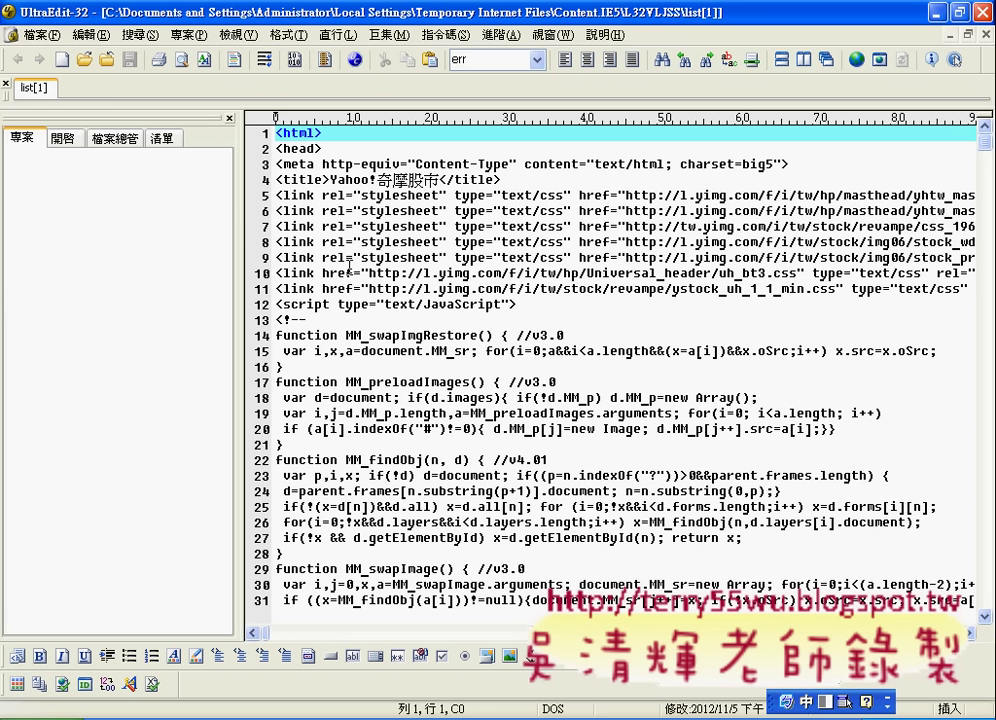
Widen the source view and select the MM_swapImgRestore function name on line 14
{"action": "left_click_drag", "start_coordinate": [241, 270], "coordinate": [50, 270]}
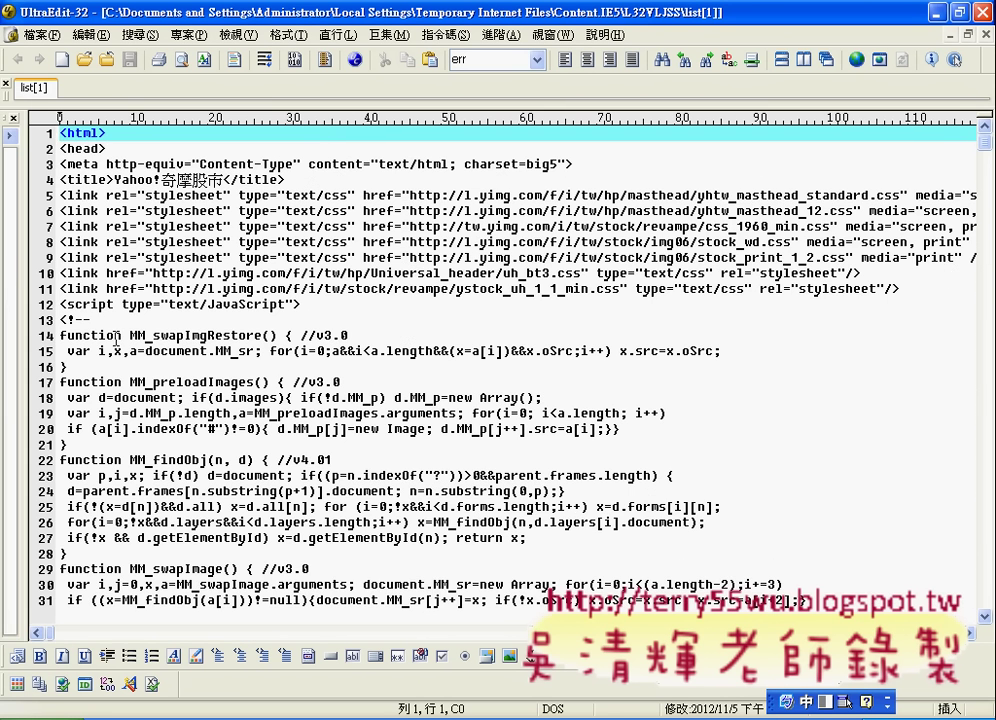
{"action": "scroll", "coordinate": [90, 265], "scroll_direction": "down", "scroll_amount": 1}
{"action": "double_click", "coordinate": [90, 288]}
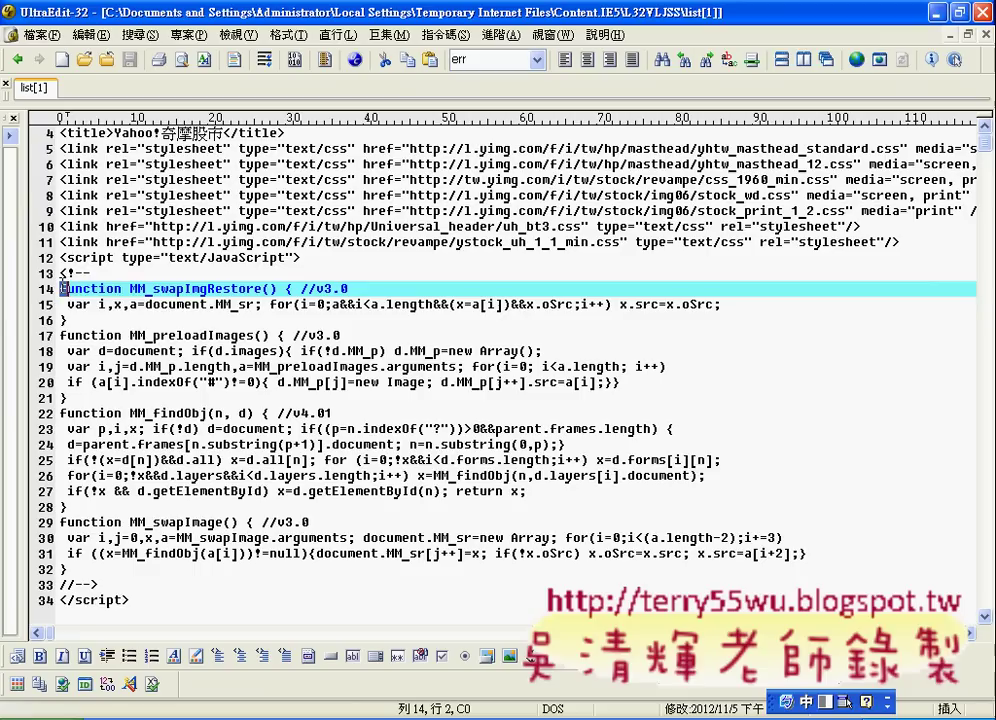
{"action": "left_click_drag", "start_coordinate": [129, 288], "coordinate": [263, 290]}
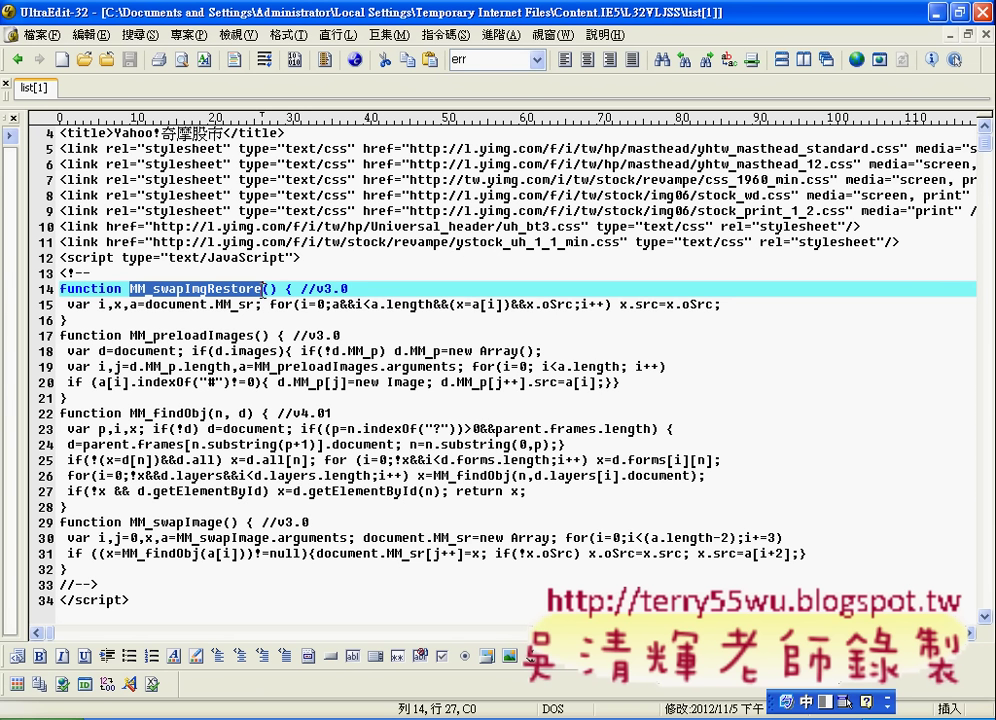
Scroll through the page's script code in UltraEdit-32
{"action": "scroll", "coordinate": [273, 300], "scroll_direction": "down", "scroll_amount": 6}
{"action": "scroll", "coordinate": [273, 300], "scroll_direction": "down", "scroll_amount": 5}
{"action": "scroll", "coordinate": [275, 302], "scroll_direction": "down", "scroll_amount": 3}
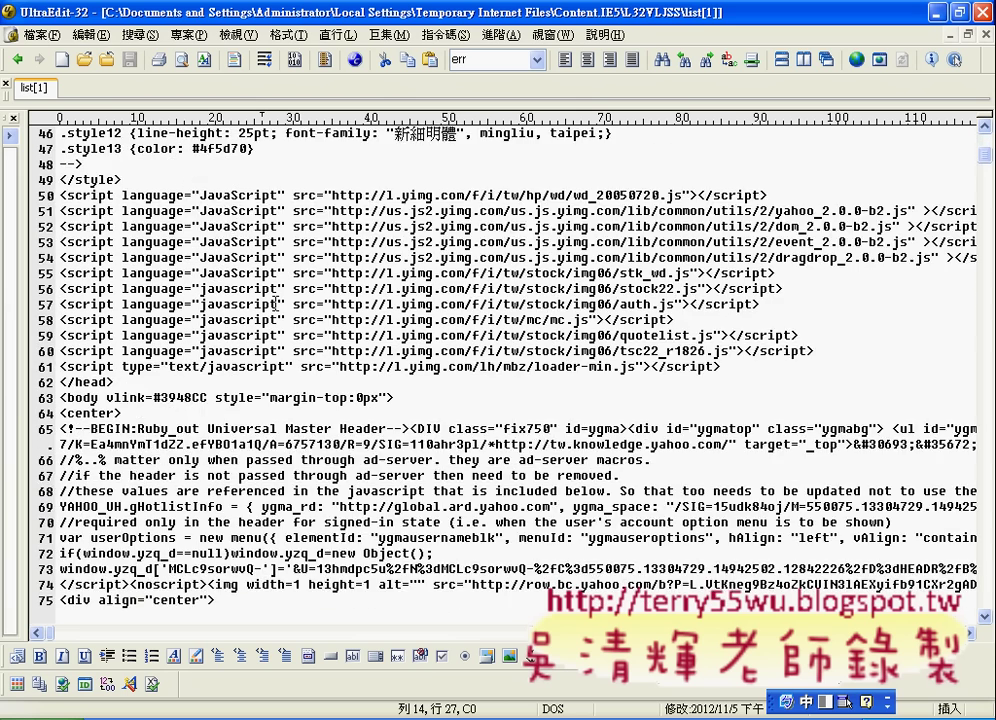
{"action": "scroll", "coordinate": [275, 303], "scroll_direction": "up", "scroll_amount": 1}
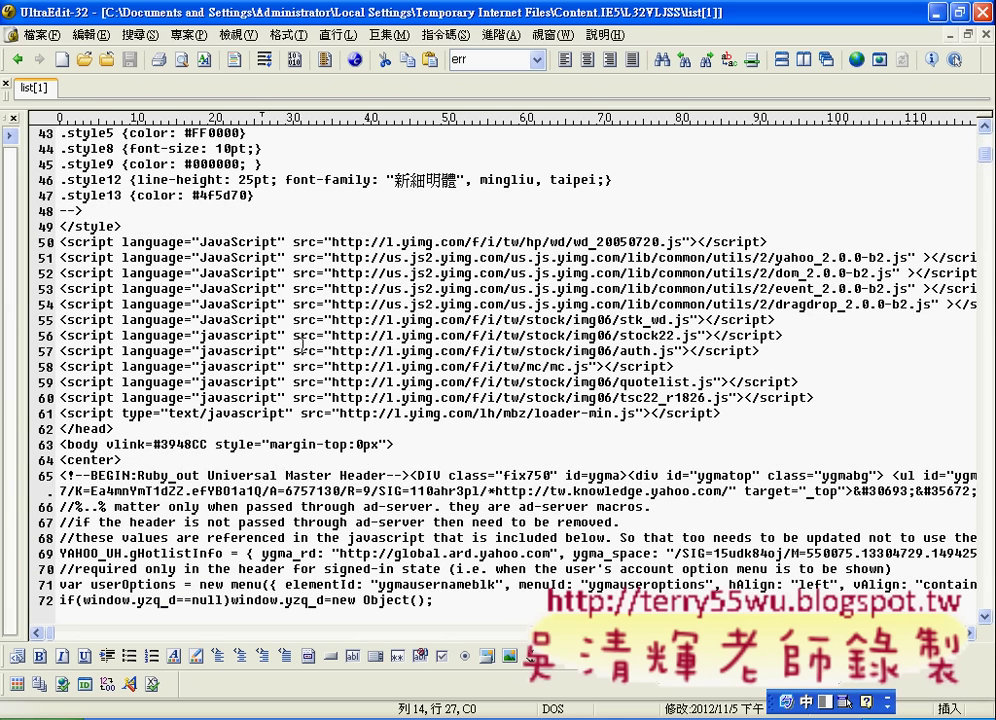
Close UltraEdit-32, scroll down the Yahoo stock table, and open the 工具 menu
{"action": "left_click", "coordinate": [984, 13]}
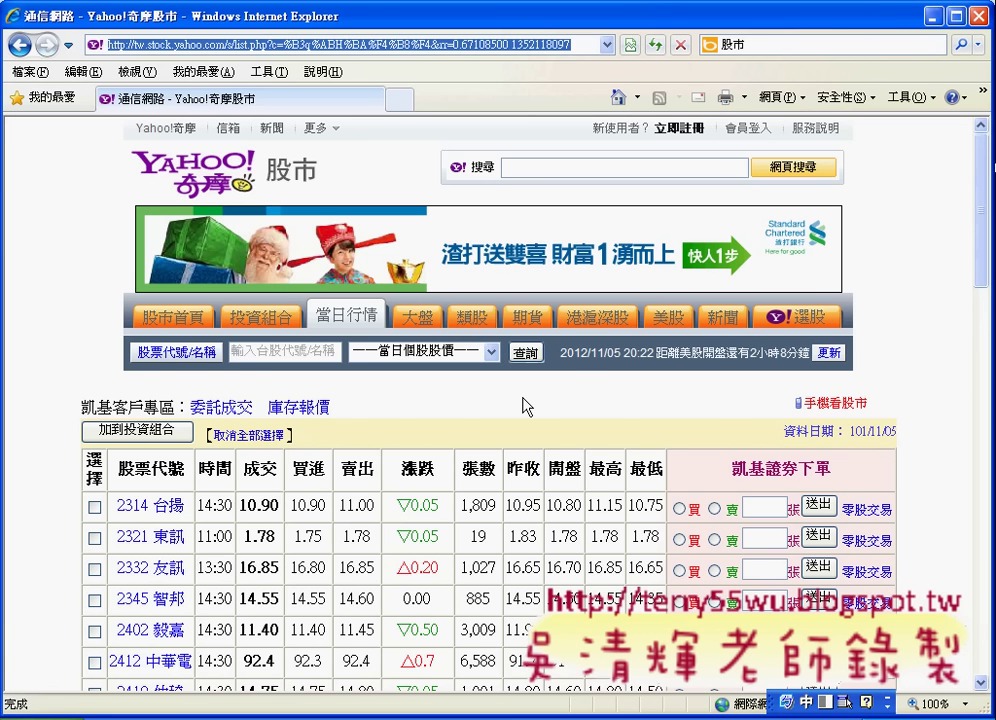
{"action": "left_click", "coordinate": [516, 394]}
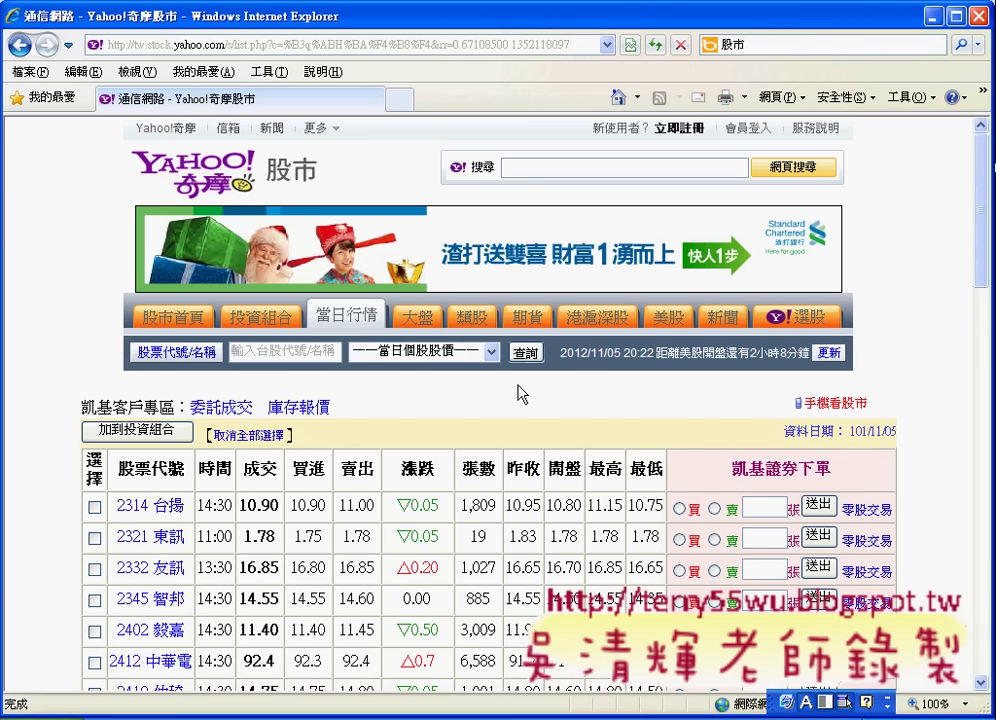
{"action": "scroll", "coordinate": [516, 394], "scroll_direction": "down", "scroll_amount": 3}
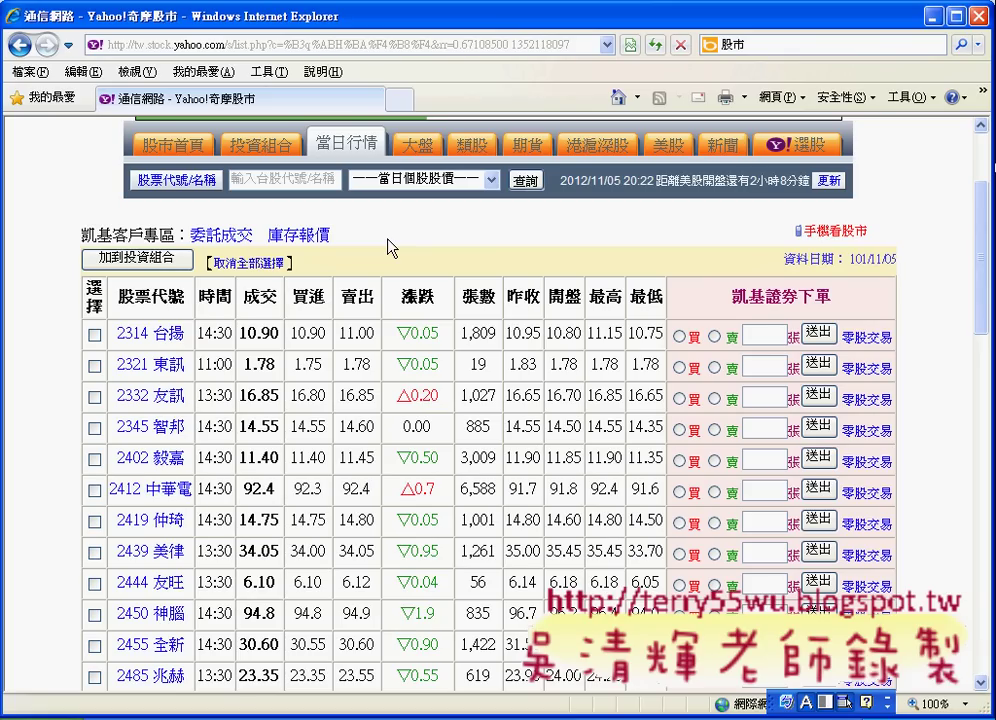
{"action": "left_click", "coordinate": [276, 72]}
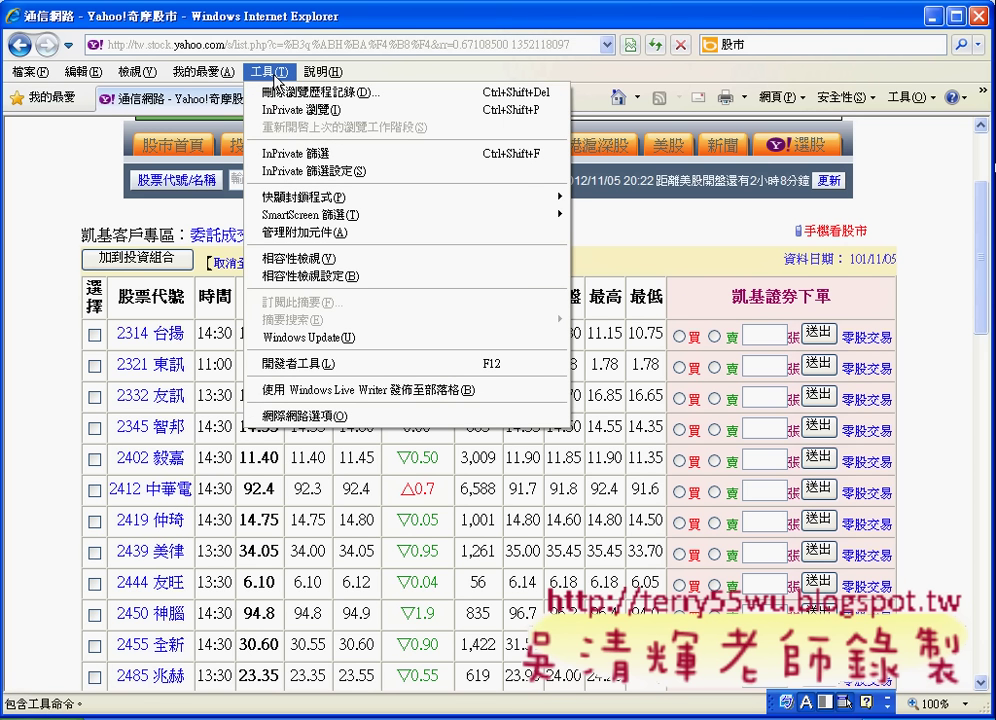
Open 網際網路選項, go to the 安全性 tab, and open 自訂等級 for the 網際網路 zone
{"action": "left_click", "coordinate": [325, 416]}
{"action": "mouse_move", "coordinate": [231, 150]}
{"action": "left_mouse_down"}
{"action": "mouse_move", "coordinate": [325, 145]}
{"action": "mouse_move", "coordinate": [364, 118]}
{"action": "left_mouse_up"}
{"action": "left_click_drag", "start_coordinate": [197, 104], "coordinate": [218, 113]}
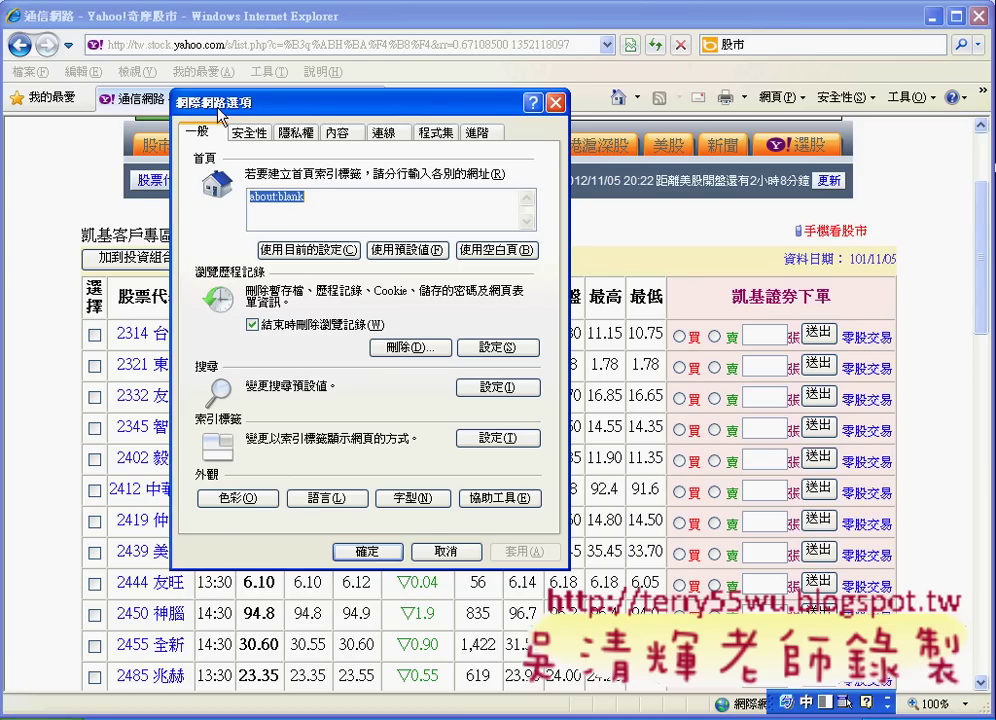
{"action": "left_click", "coordinate": [253, 134]}
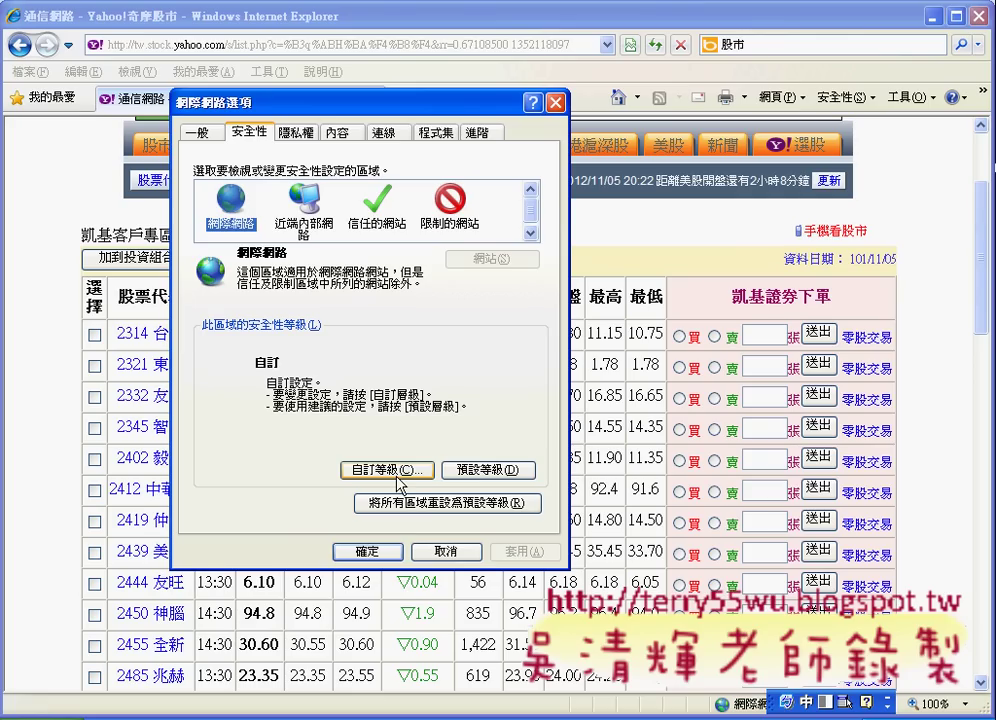
{"action": "left_click_drag", "start_coordinate": [415, 480], "coordinate": [425, 487]}
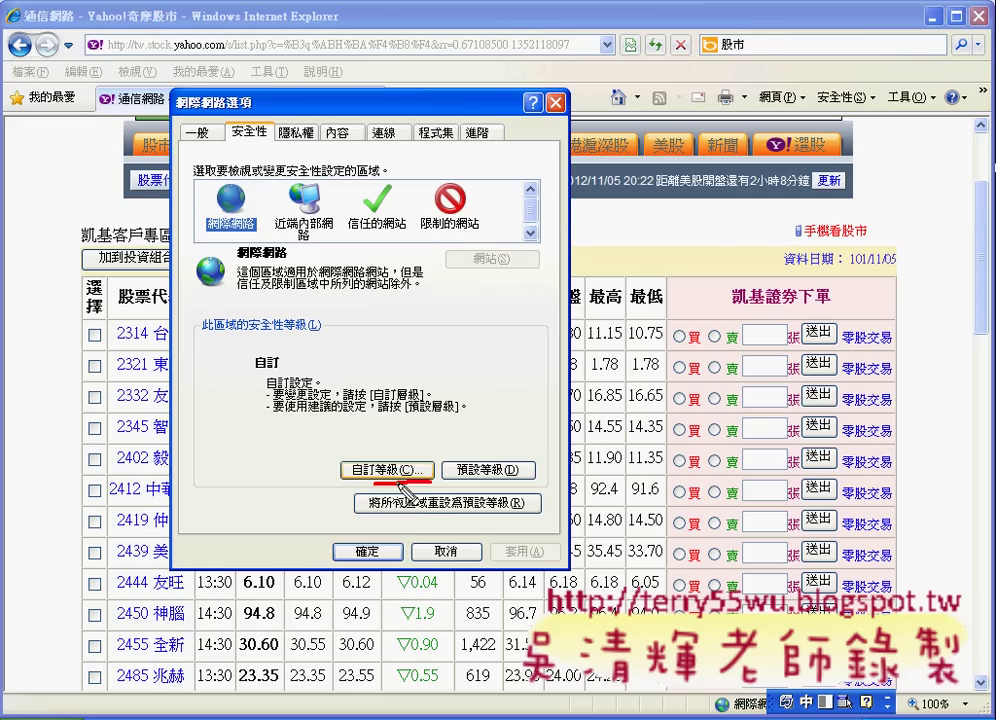
{"action": "key", "text": "Escape"}
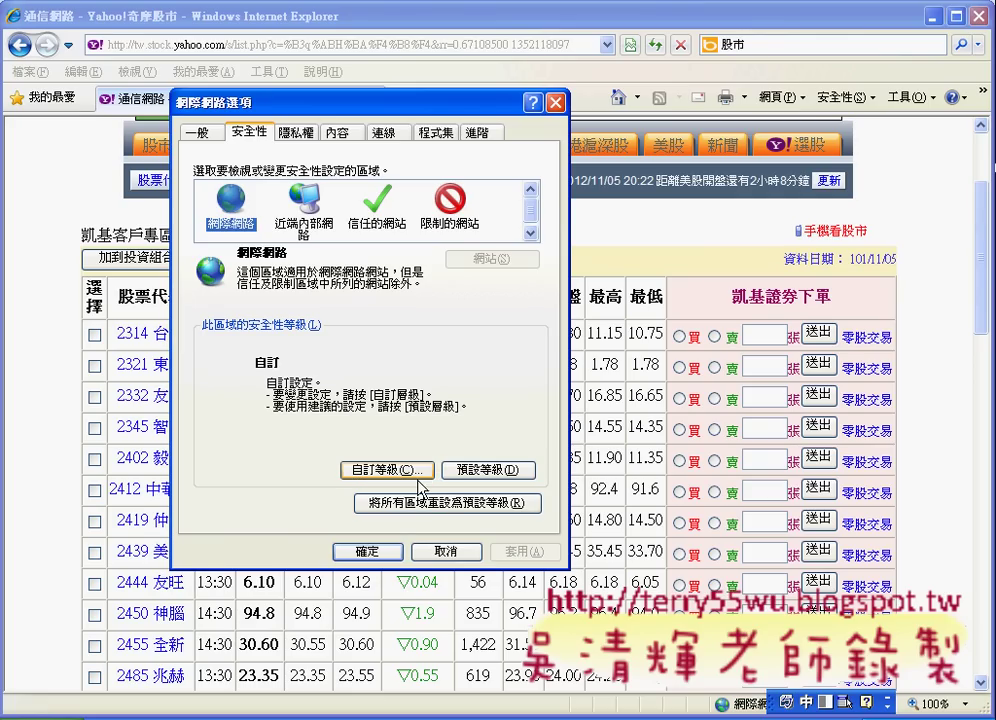
{"action": "left_click", "coordinate": [418, 482]}
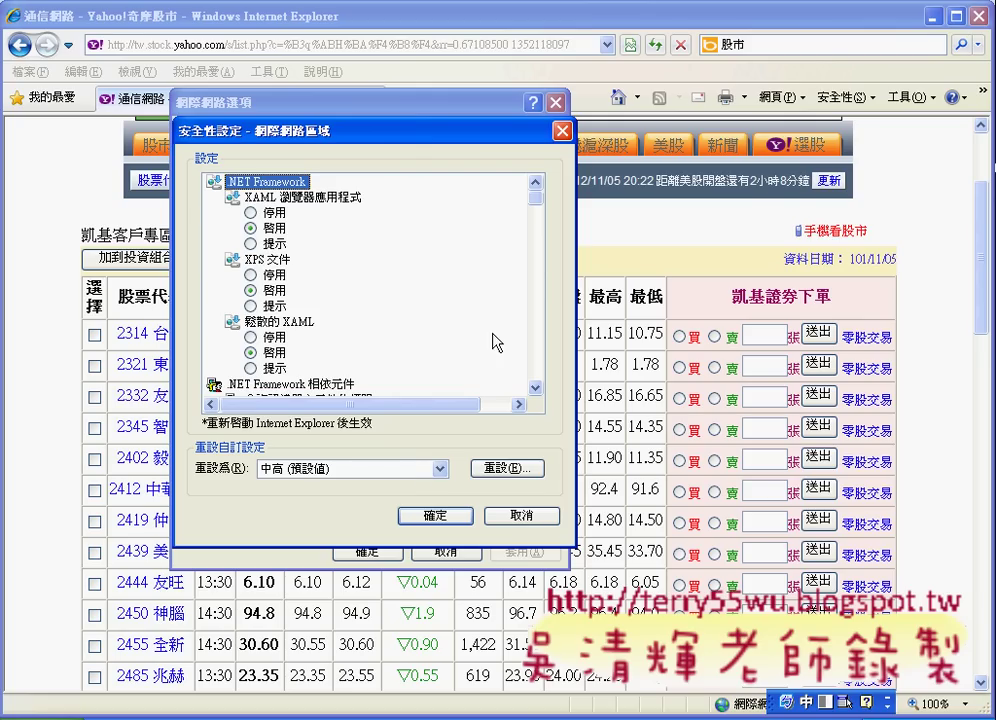
Scroll the Security Settings list to 指令碼處理, showing Active scripting set to 啟用
{"action": "mouse_move", "coordinate": [535, 198]}
{"action": "left_mouse_down"}
{"action": "mouse_move", "coordinate": [544, 410]}
{"action": "mouse_move", "coordinate": [545, 159]}
{"action": "left_mouse_up"}
{"action": "left_click_drag", "start_coordinate": [450, 131], "coordinate": [569, 136]}
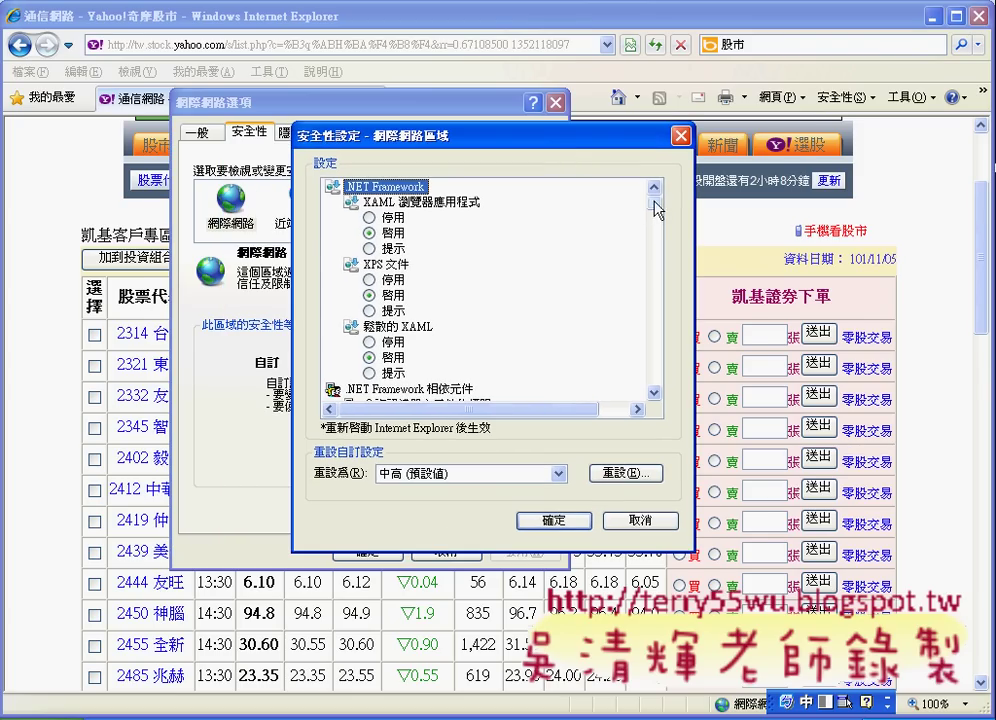
{"action": "left_click_drag", "start_coordinate": [657, 208], "coordinate": [659, 307]}
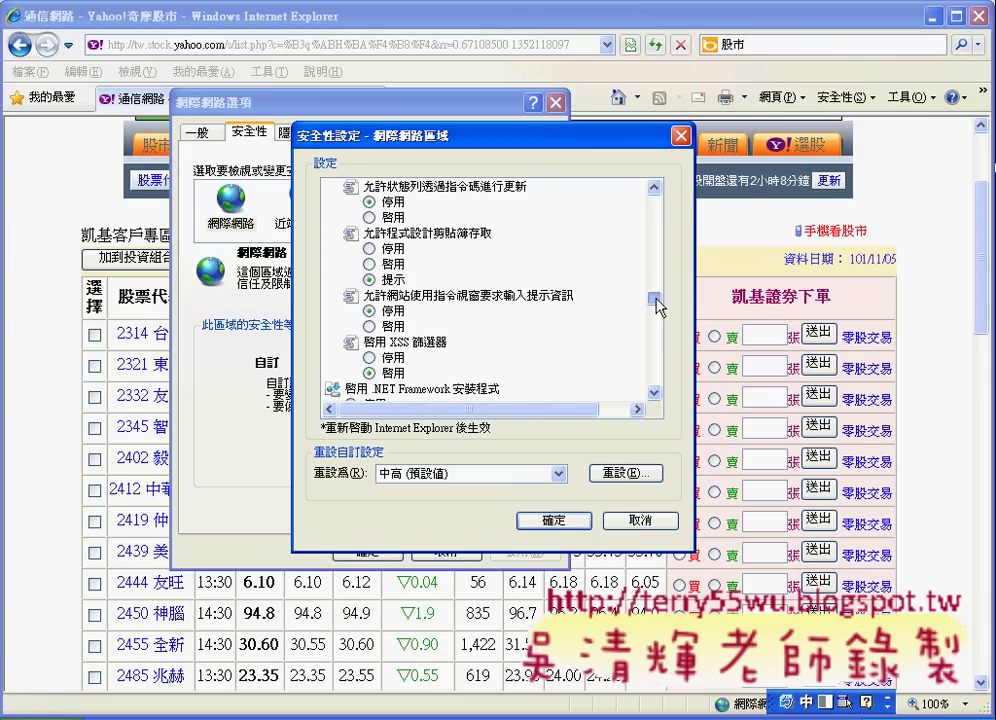
{"action": "left_click", "coordinate": [655, 188]}
{"action": "left_click", "coordinate": [655, 188]}
{"action": "left_click", "coordinate": [655, 188]}
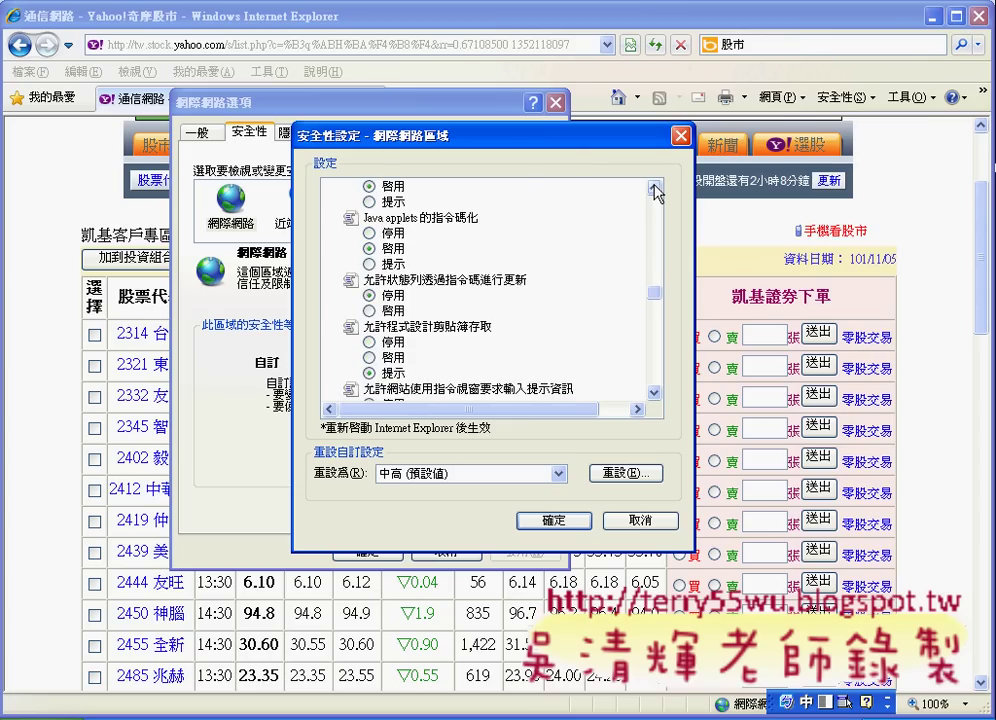
{"action": "left_click", "coordinate": [655, 188]}
{"action": "left_click", "coordinate": [655, 188]}
{"action": "left_click", "coordinate": [655, 188]}
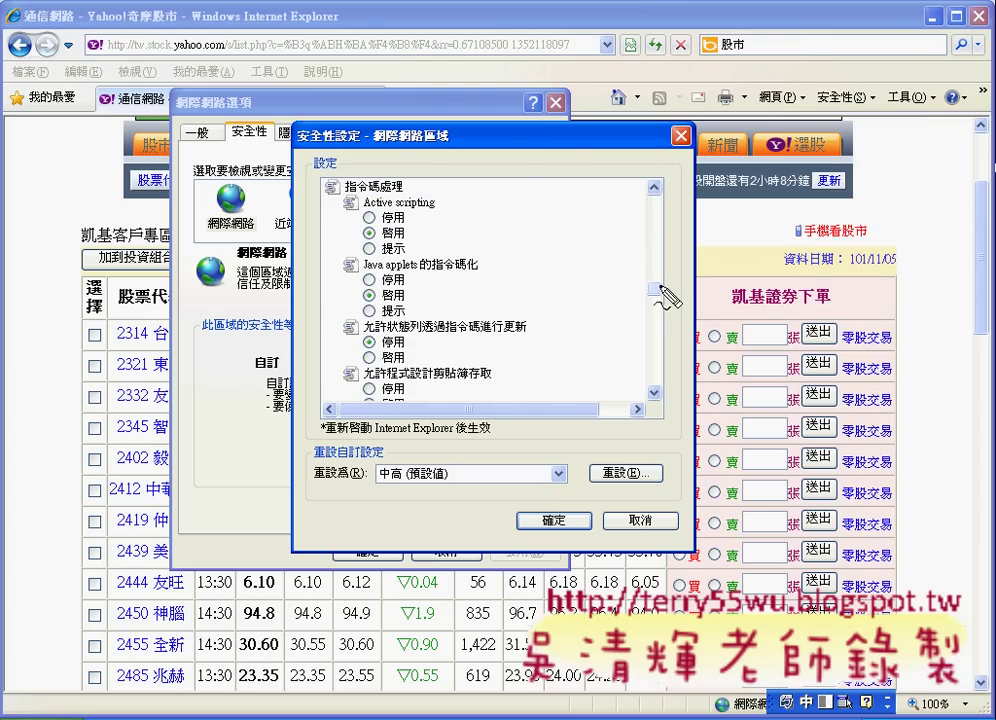
{"action": "left_click_drag", "start_coordinate": [658, 286], "coordinate": [654, 299]}
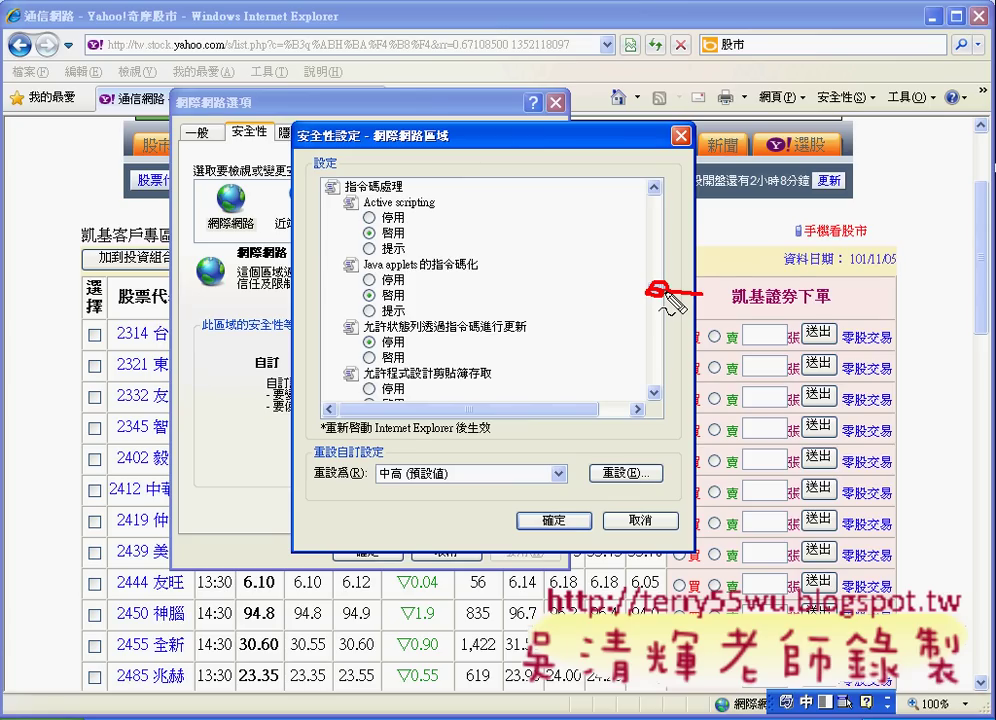
{"action": "mouse_move", "coordinate": [716, 279]}
{"action": "left_mouse_down"}
{"action": "mouse_move", "coordinate": [722, 299]}
{"action": "mouse_move", "coordinate": [754, 300]}
{"action": "left_mouse_up"}
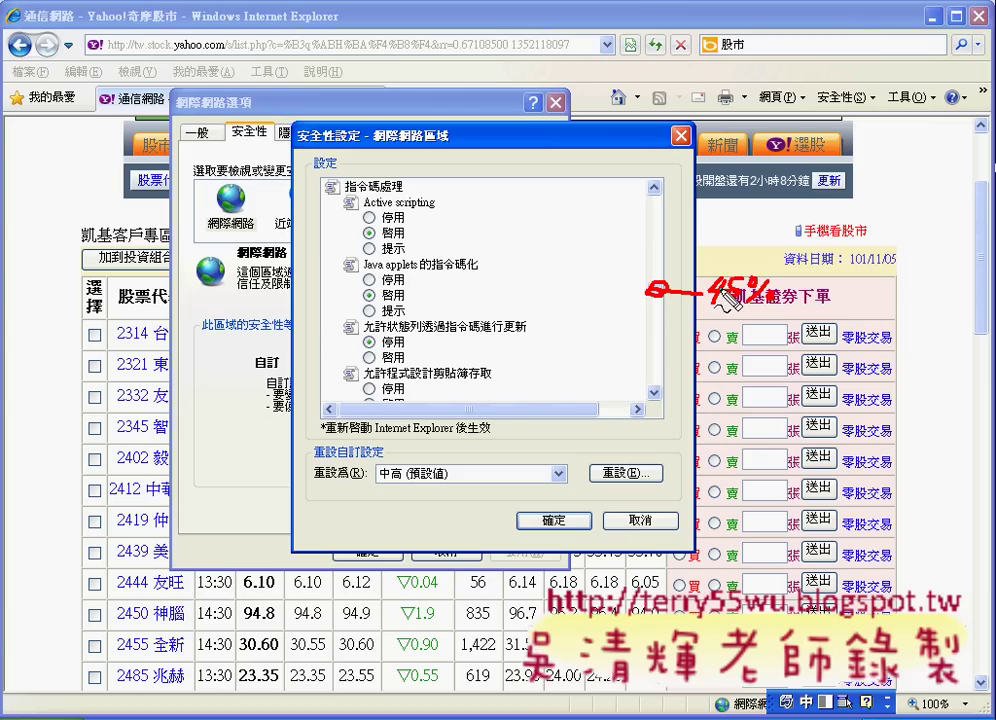